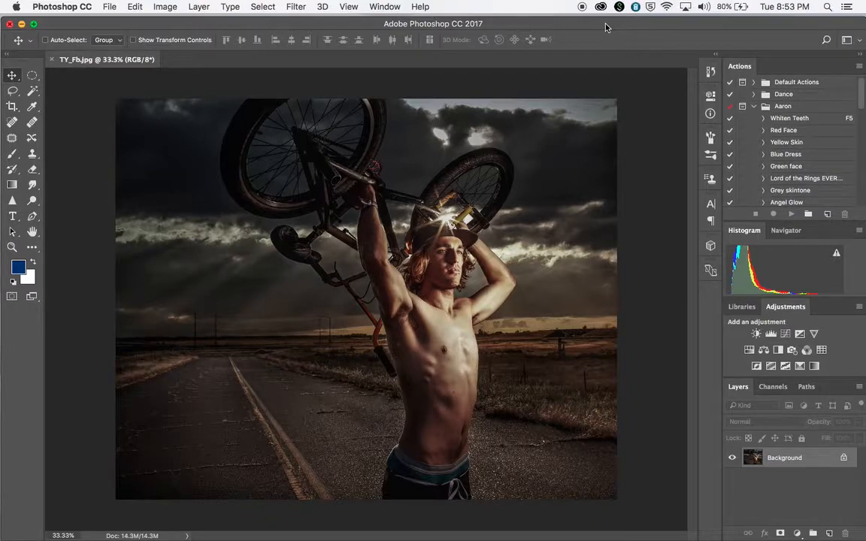
Step: Close TY_Fb.jpg without saving the changes and reopen the file from the desktop in Camera Raw
{"action": "left_click", "coordinate": [52, 60]}
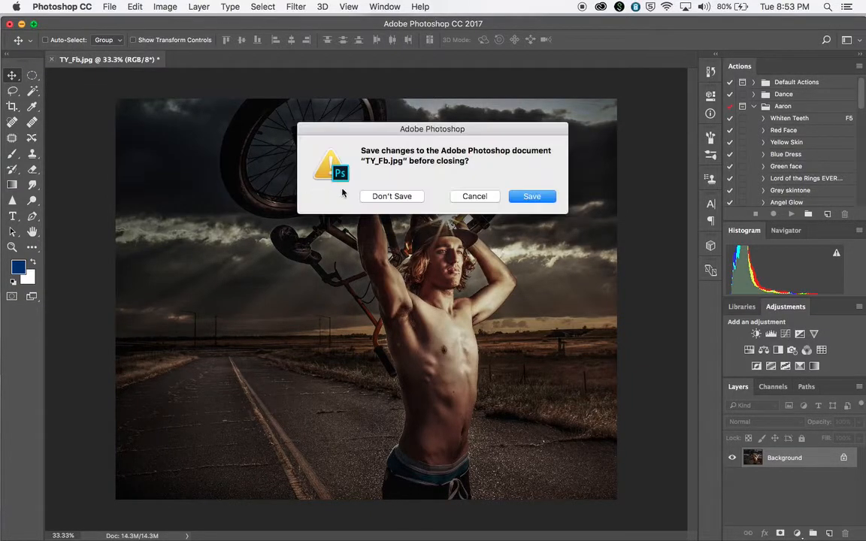
{"action": "left_click", "coordinate": [390, 198]}
{"action": "left_click_drag", "start_coordinate": [702, 27], "coordinate": [602, 31]}
{"action": "left_click_drag", "start_coordinate": [832, 90], "coordinate": [248, 529]}
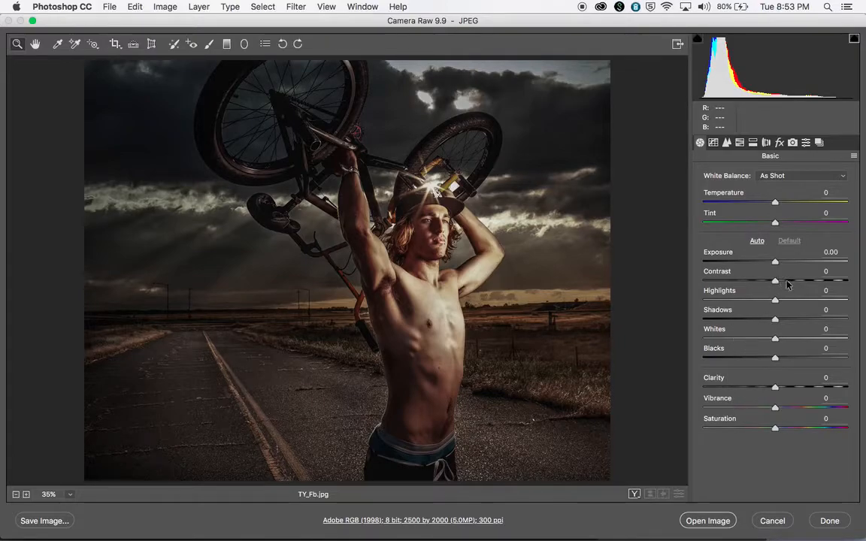
Step: Convert the photo to grayscale in Camera Raw, toggling the conversion off and on to compare it with the colour version
{"action": "left_click", "coordinate": [739, 147]}
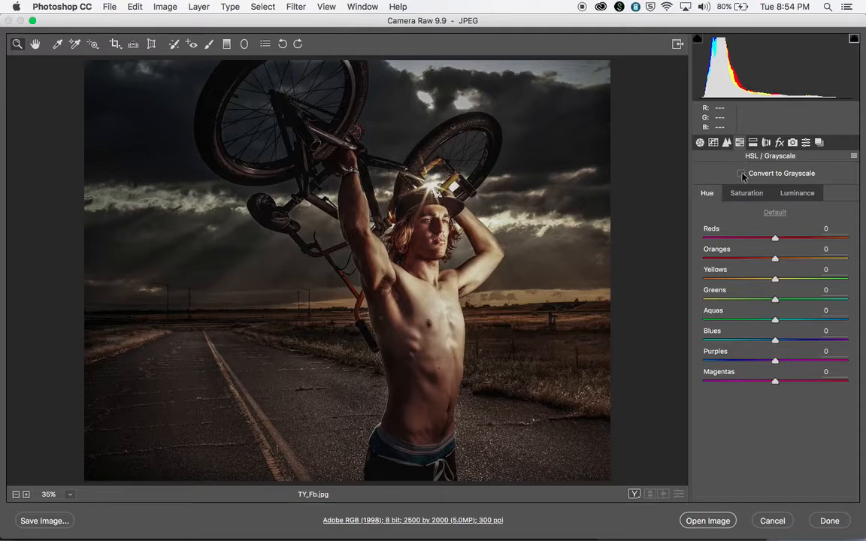
{"action": "left_click", "coordinate": [741, 173]}
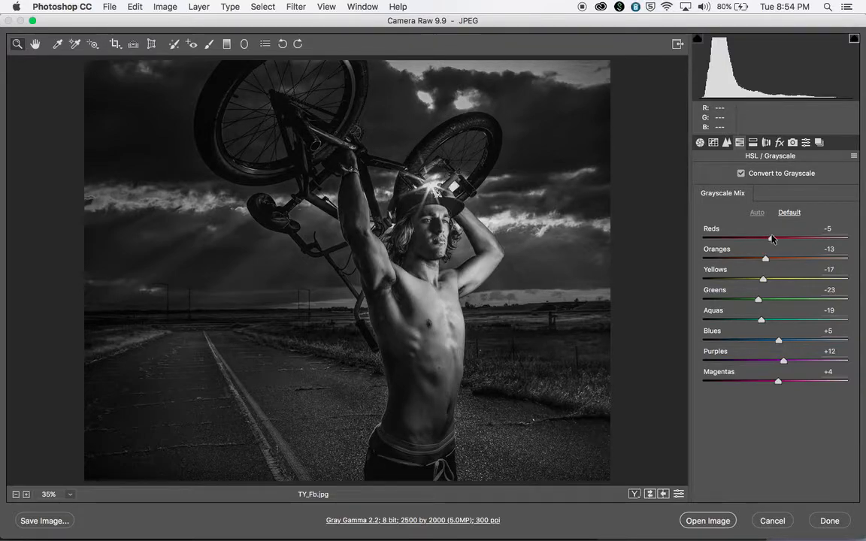
{"action": "left_click", "coordinate": [741, 172]}
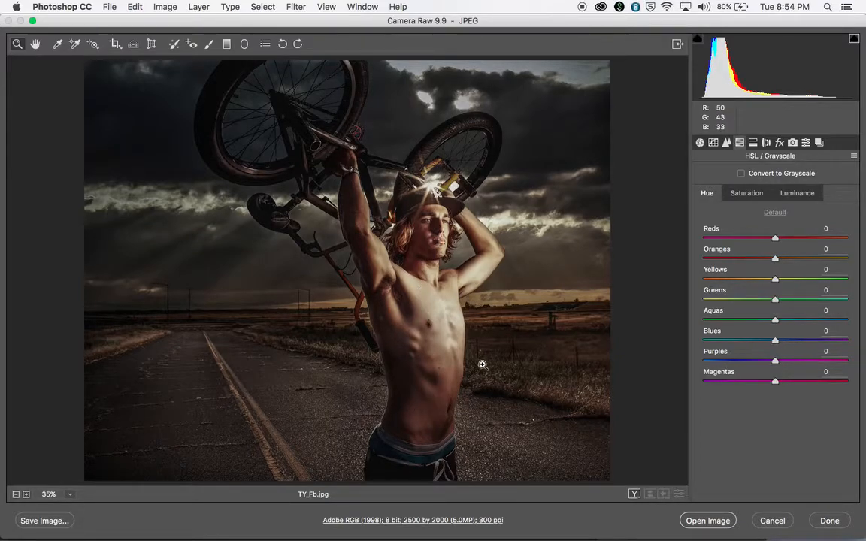
{"action": "left_click", "coordinate": [741, 173]}
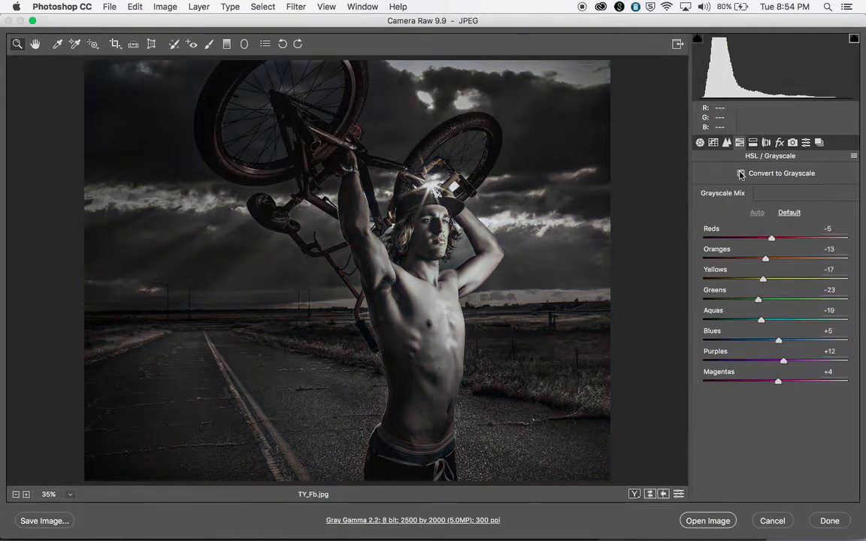
Step: Adjust the grayscale mix by setting Yellows to +38 and Blues to +39 and raising Reds slightly
{"action": "left_click_drag", "start_coordinate": [763, 281], "coordinate": [739, 259]}
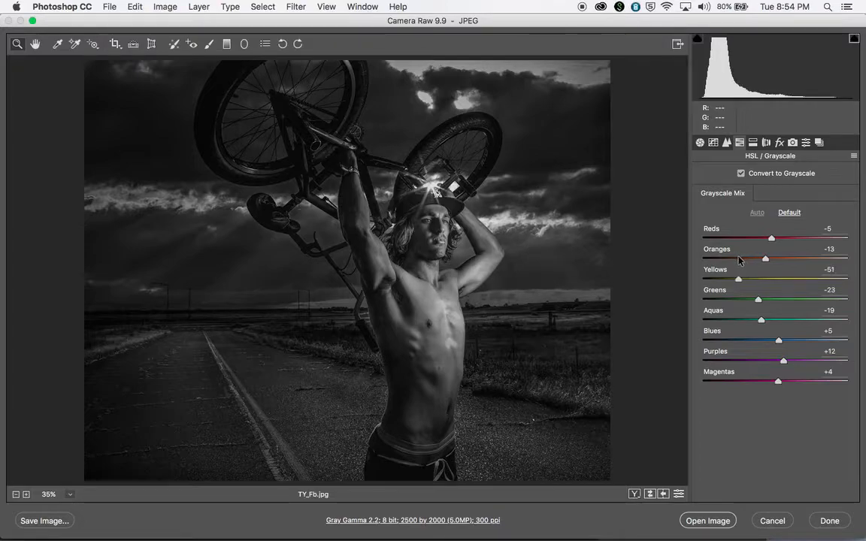
{"action": "left_click_drag", "start_coordinate": [739, 257], "coordinate": [801, 280]}
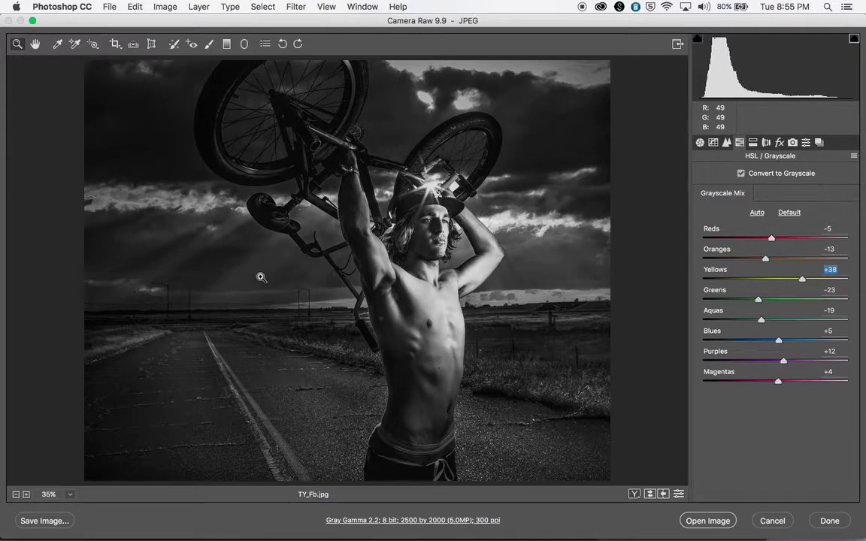
{"action": "left_click_drag", "start_coordinate": [778, 342], "coordinate": [802, 333]}
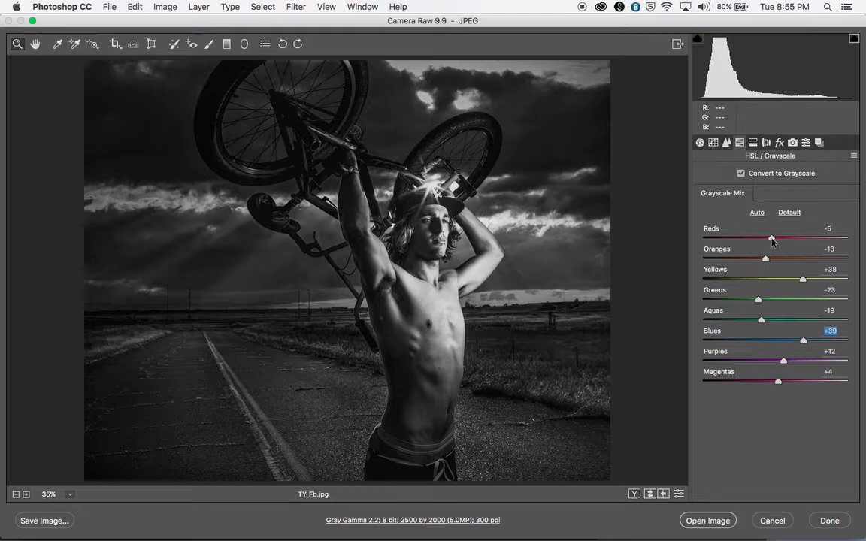
{"action": "mouse_move", "coordinate": [771, 240]}
{"action": "left_mouse_down"}
{"action": "mouse_move", "coordinate": [744, 240]}
{"action": "mouse_move", "coordinate": [834, 248]}
{"action": "mouse_move", "coordinate": [711, 238]}
{"action": "mouse_move", "coordinate": [778, 240]}
{"action": "left_mouse_up"}
Step: Set the photo's Contrast to +14 and Clarity to +11 in the basic adjustments
{"action": "left_click", "coordinate": [700, 143]}
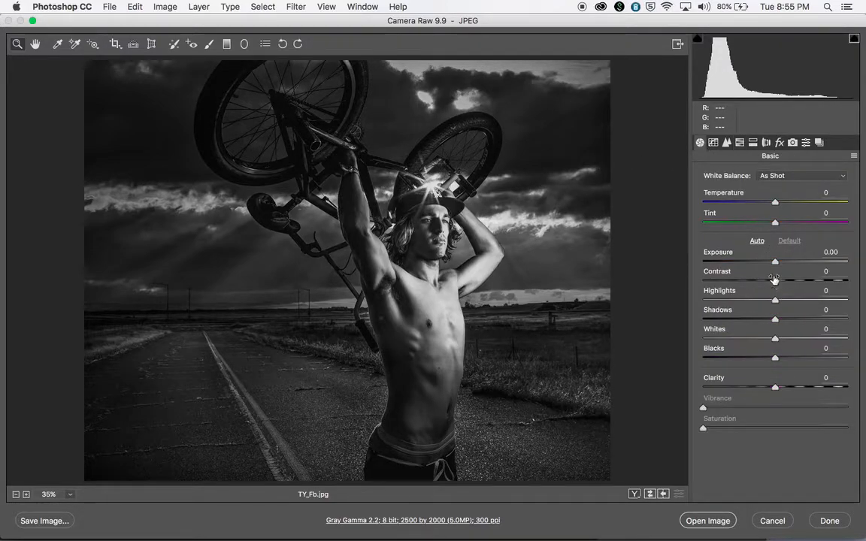
{"action": "left_click_drag", "start_coordinate": [773, 280], "coordinate": [785, 286]}
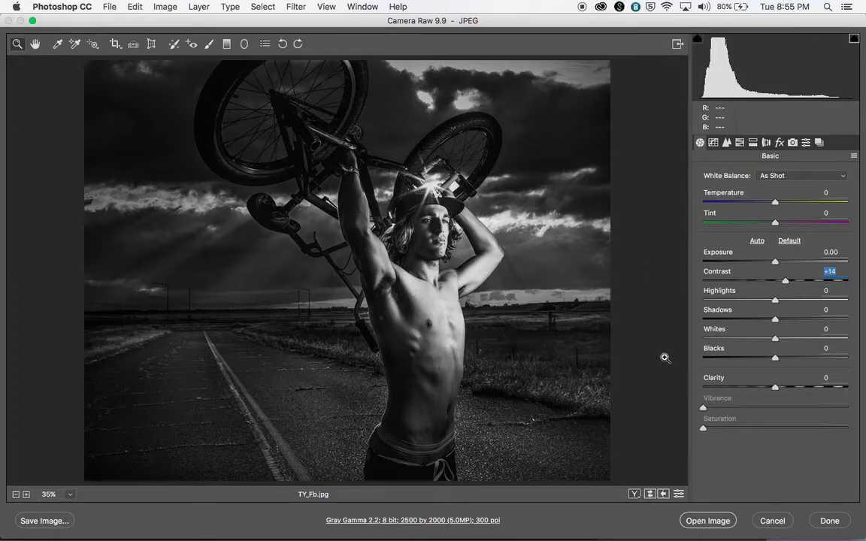
{"action": "left_click_drag", "start_coordinate": [775, 388], "coordinate": [782, 387]}
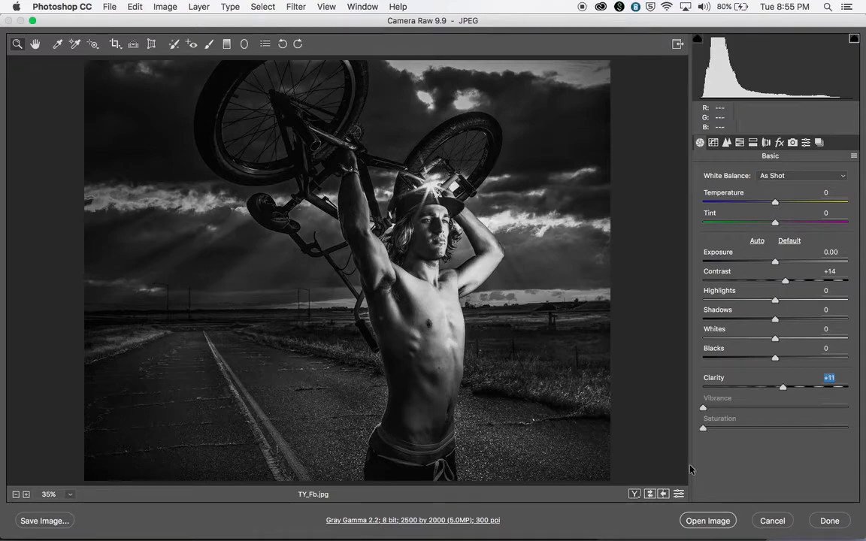
Step: Turn off the grayscale conversion and open the colour photo from Camera Raw for editing
{"action": "left_click", "coordinate": [739, 143]}
{"action": "left_click", "coordinate": [740, 172]}
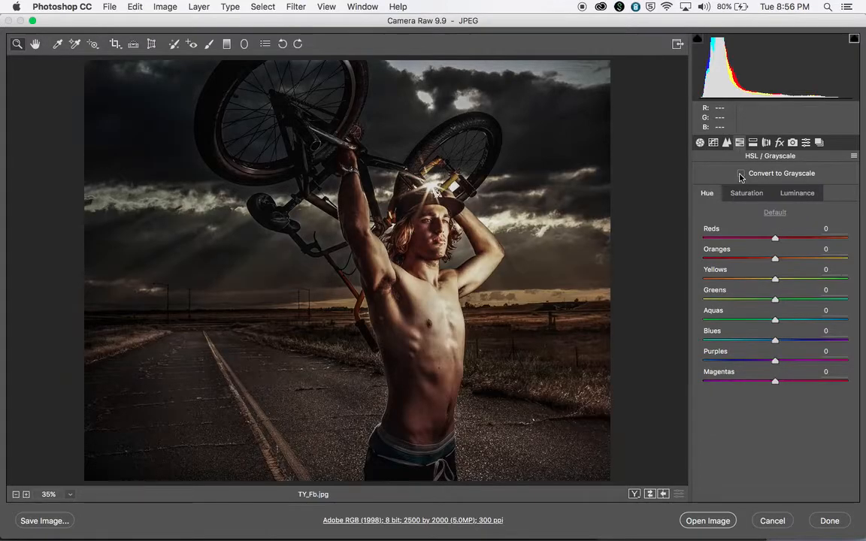
{"action": "left_click", "coordinate": [700, 143]}
{"action": "left_click", "coordinate": [706, 521]}
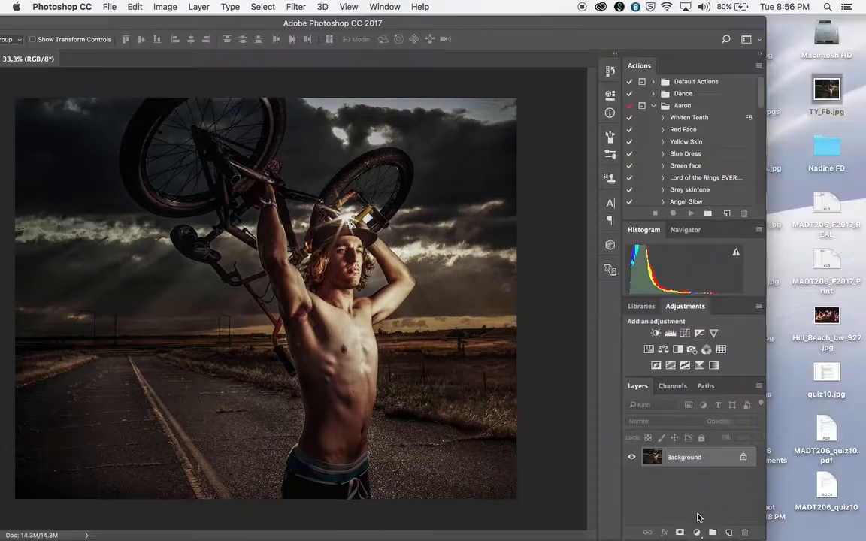
Step: Convert the image mode to Grayscale, discarding the colour information
{"action": "left_click_drag", "start_coordinate": [278, 25], "coordinate": [369, 27]}
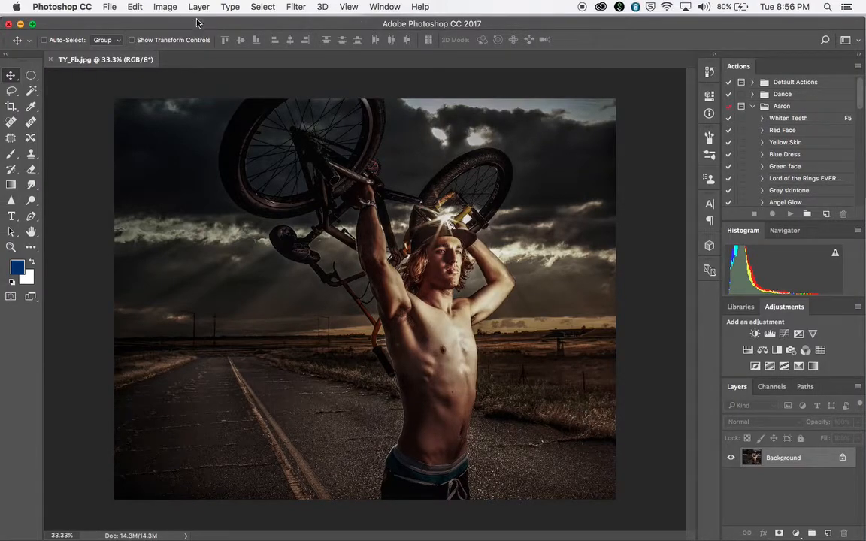
{"action": "left_click", "coordinate": [156, 7]}
{"action": "mouse_move", "coordinate": [175, 25]}
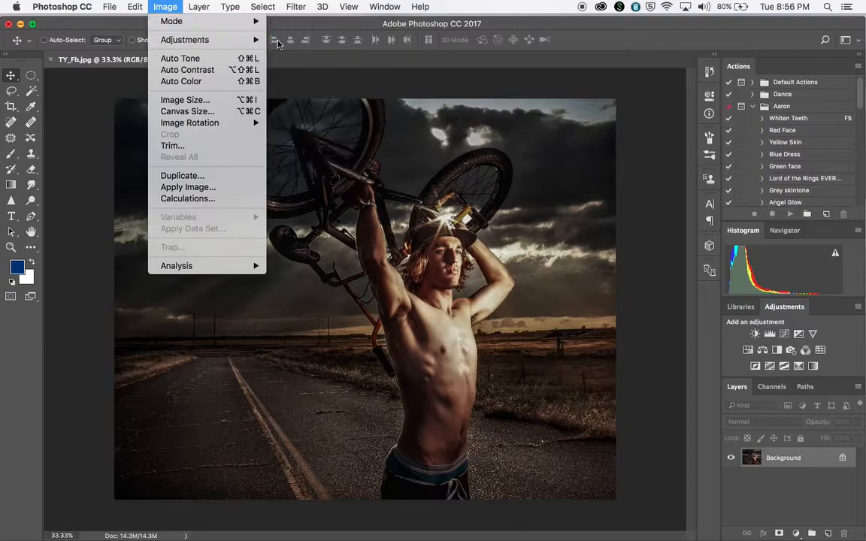
{"action": "left_click", "coordinate": [287, 38]}
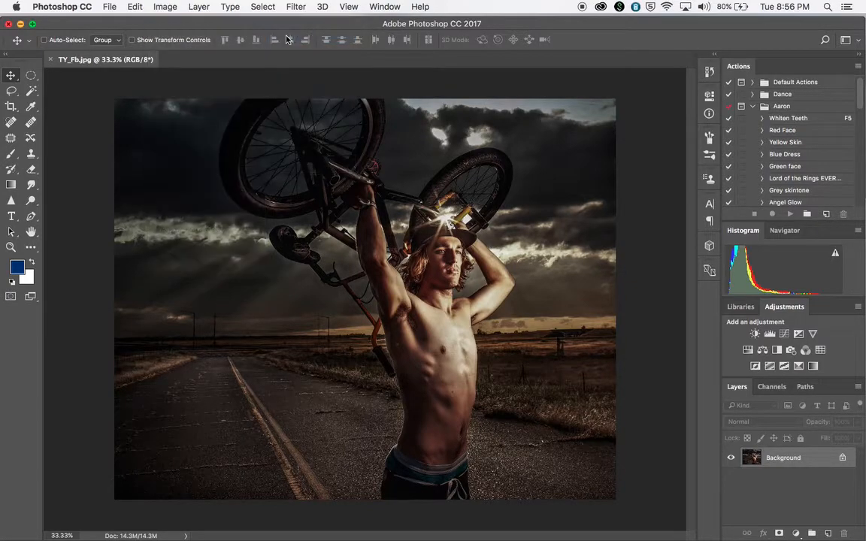
{"action": "left_click", "coordinate": [521, 216]}
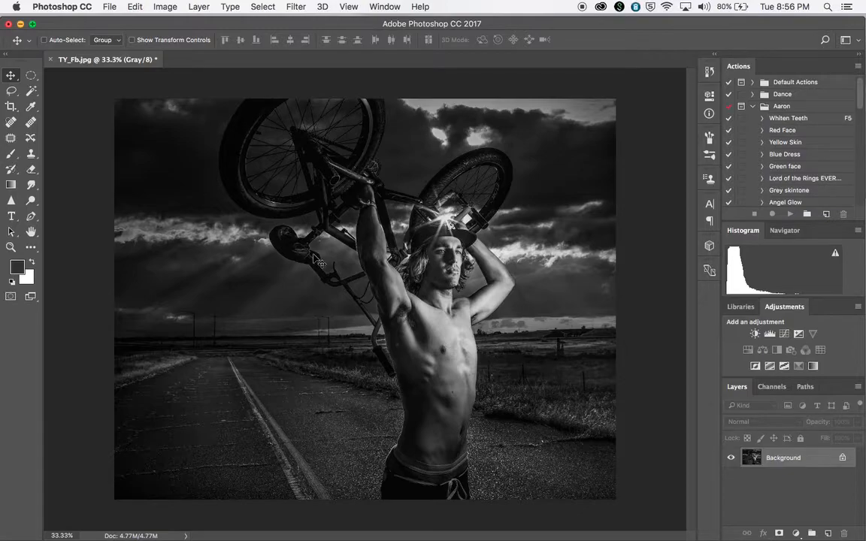
{"action": "left_click", "coordinate": [164, 7]}
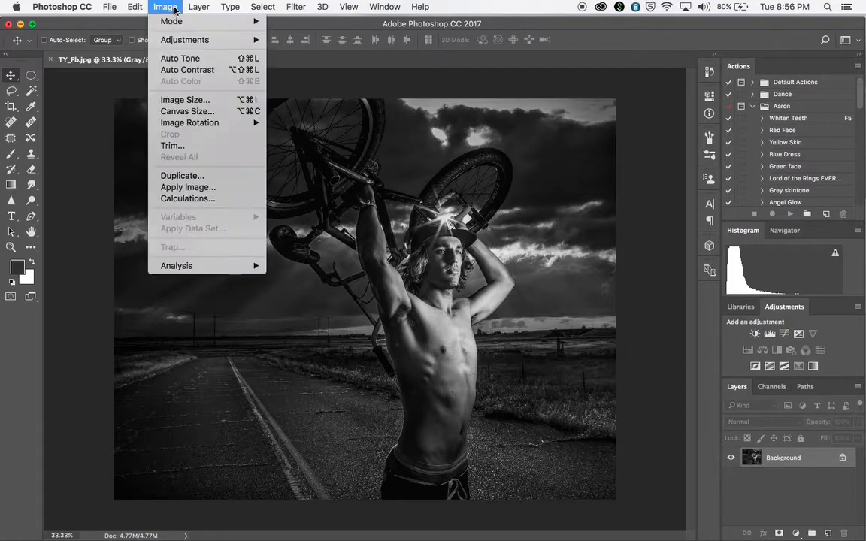
{"action": "mouse_move", "coordinate": [185, 45]}
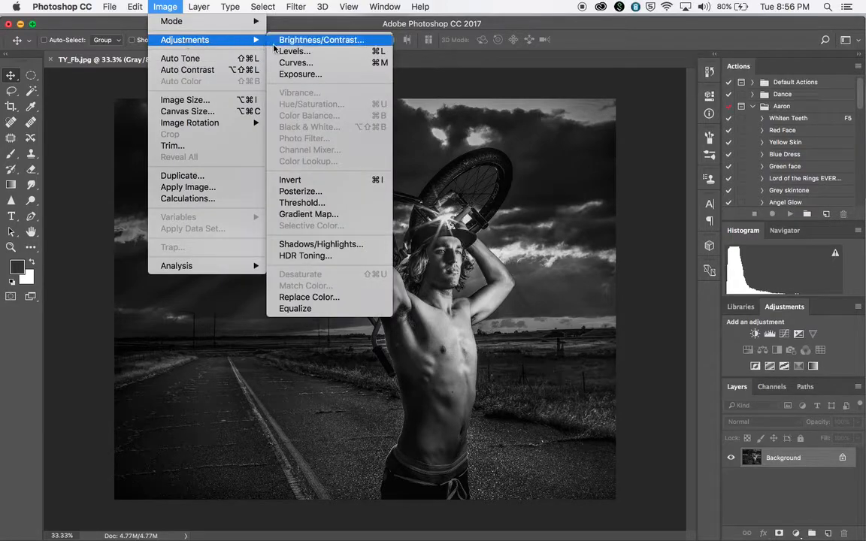
{"action": "left_click", "coordinate": [480, 21]}
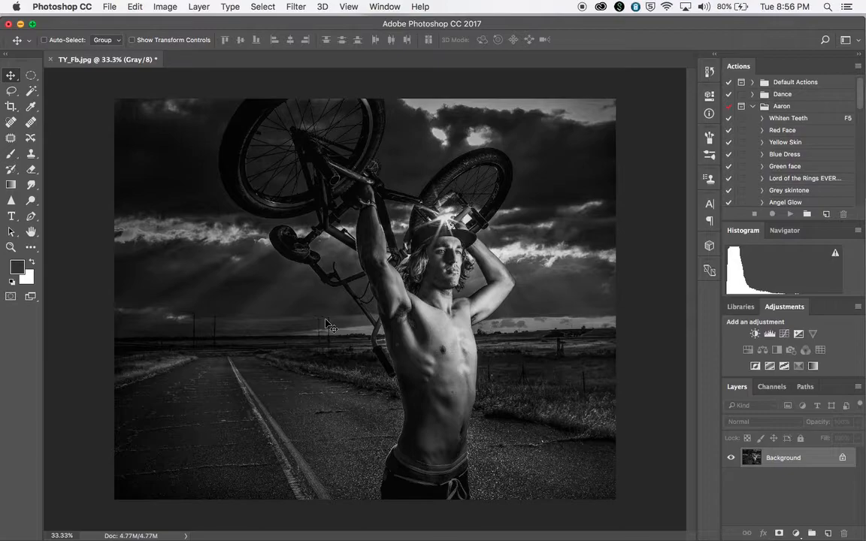
Step: Apply a Levels adjustment to the grayscale image with input levels of 9, 1.10 and 188
{"action": "key", "text": "super+l"}
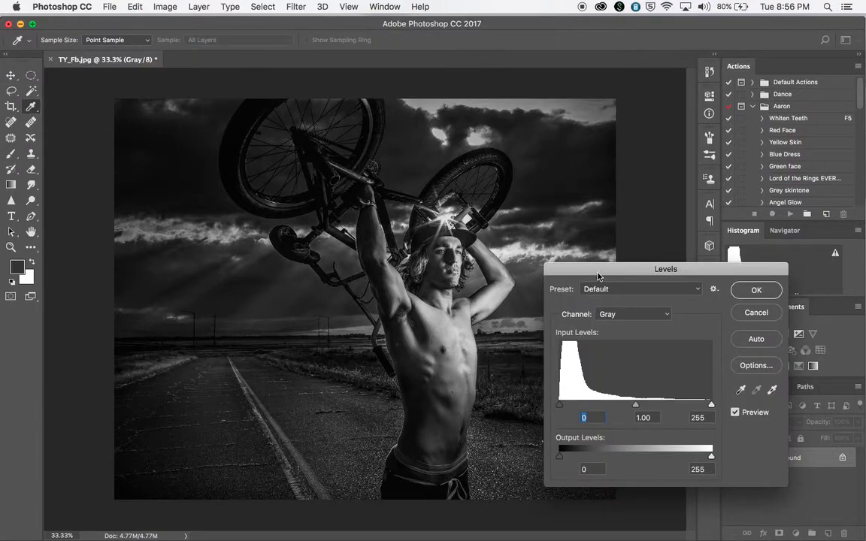
{"action": "left_click_drag", "start_coordinate": [599, 239], "coordinate": [637, 114]}
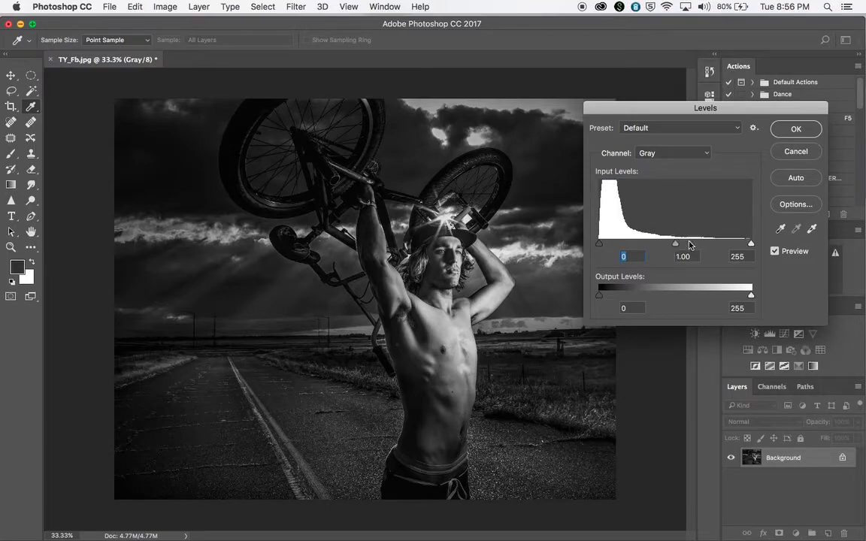
{"action": "left_click_drag", "start_coordinate": [604, 112], "coordinate": [620, 77]}
{"action": "left_click_drag", "start_coordinate": [615, 205], "coordinate": [623, 206]}
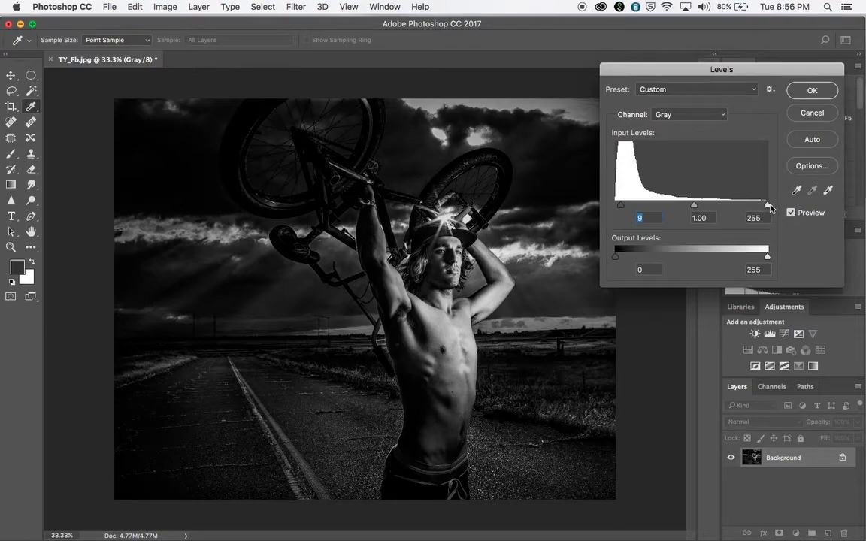
{"action": "left_click_drag", "start_coordinate": [766, 205], "coordinate": [727, 205]}
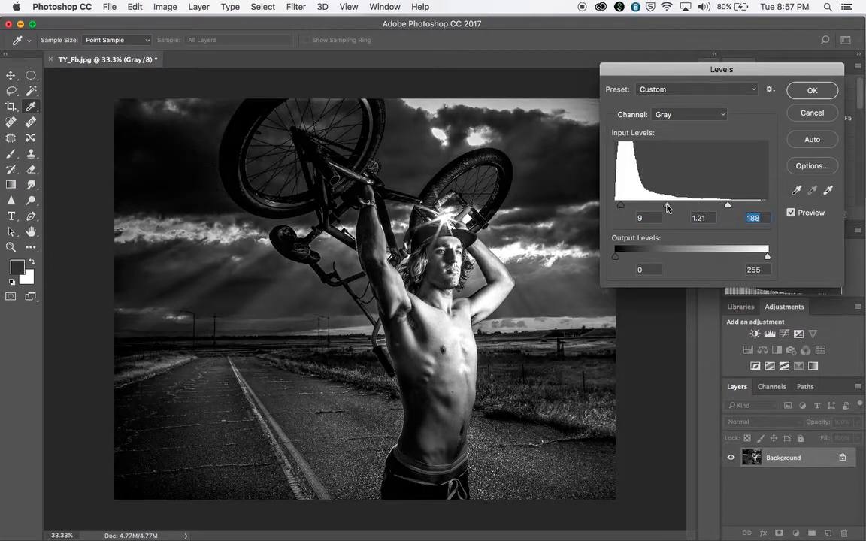
{"action": "left_click_drag", "start_coordinate": [674, 208], "coordinate": [669, 208]}
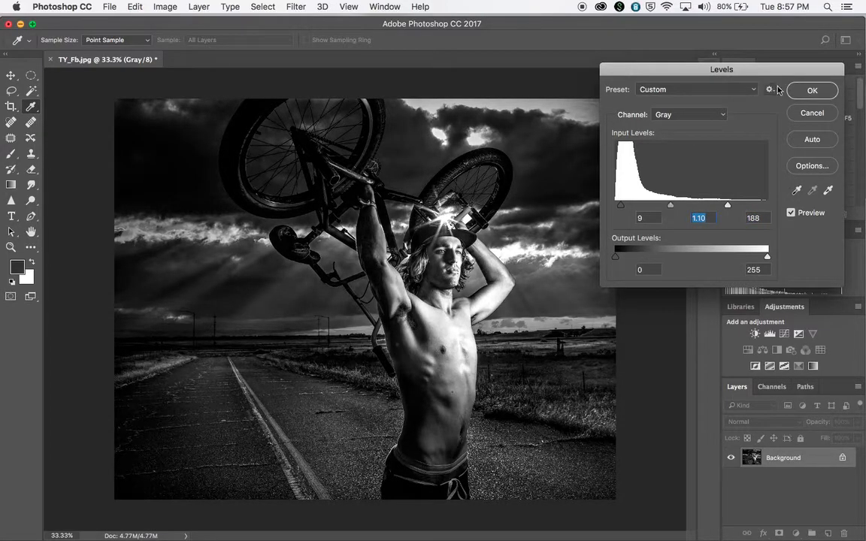
{"action": "key", "text": "Return"}
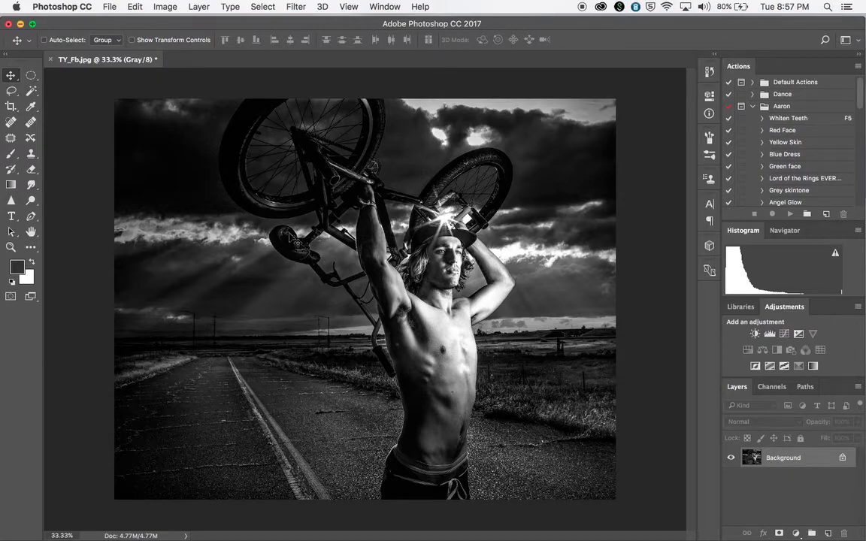
{"action": "left_click", "coordinate": [154, 9]}
{"action": "mouse_move", "coordinate": [162, 21]}
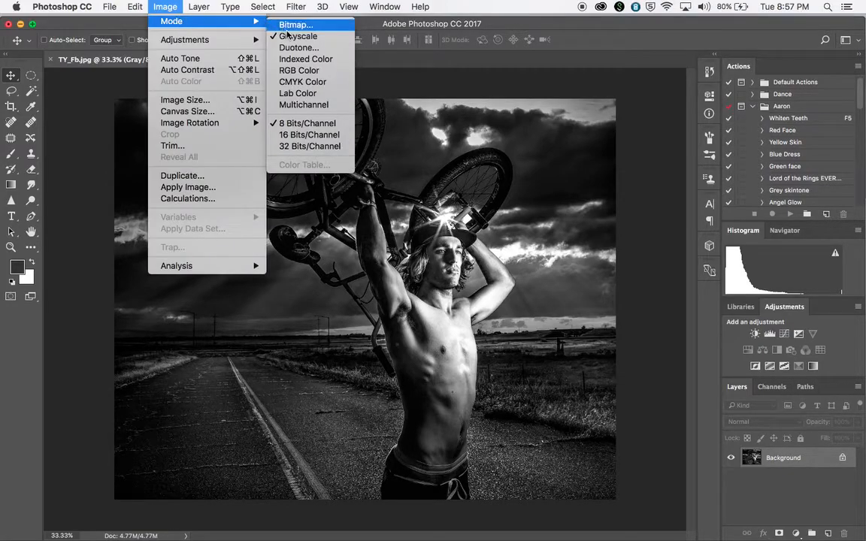
{"action": "left_click", "coordinate": [390, 63]}
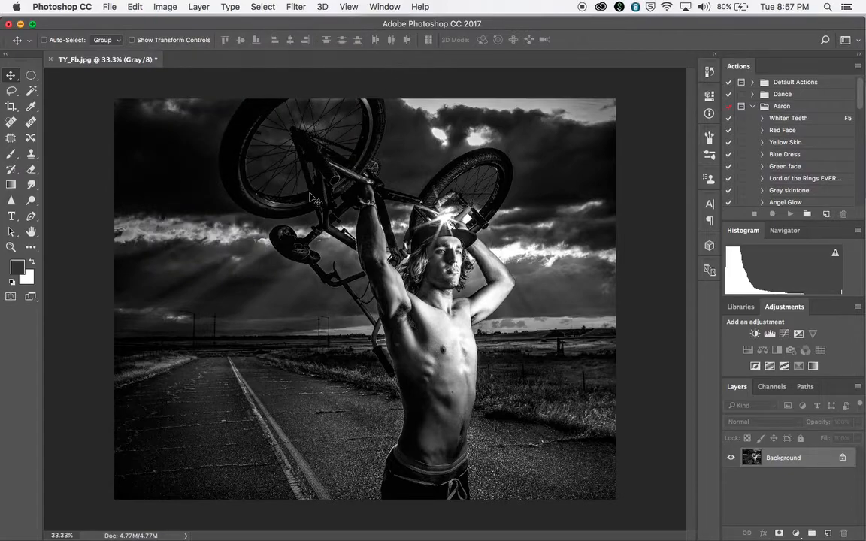
{"action": "key", "text": "super+l"}
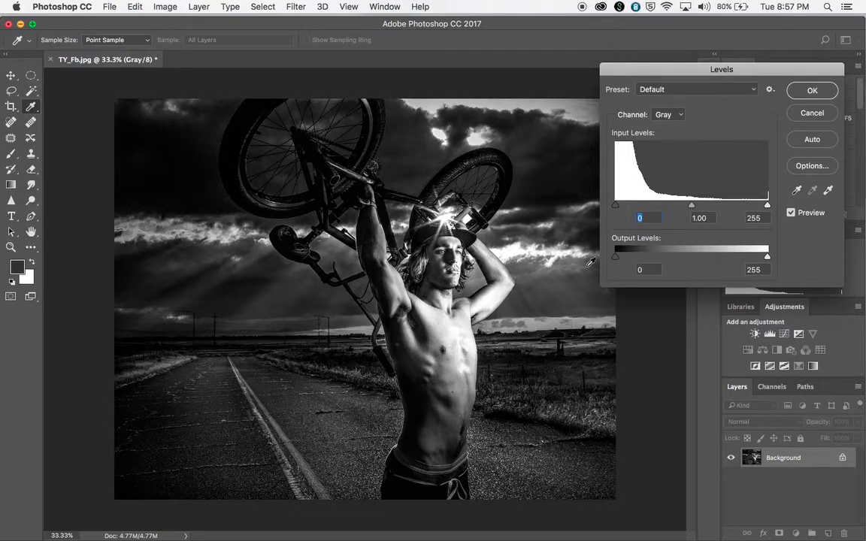
{"action": "left_click", "coordinate": [813, 114]}
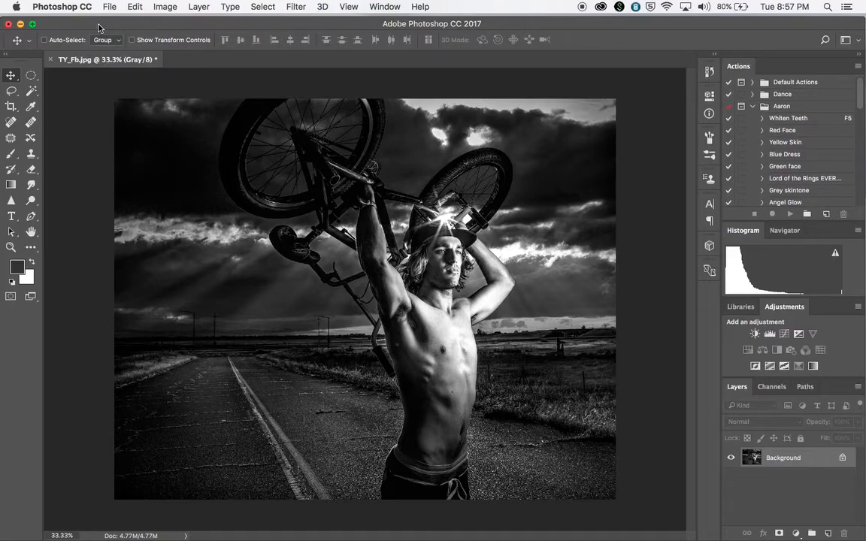
Step: Switch to QuickTime Player, quit it and enter "BW Co" as the start of the unsaved screen recording's name
{"action": "left_click", "coordinate": [319, 525]}
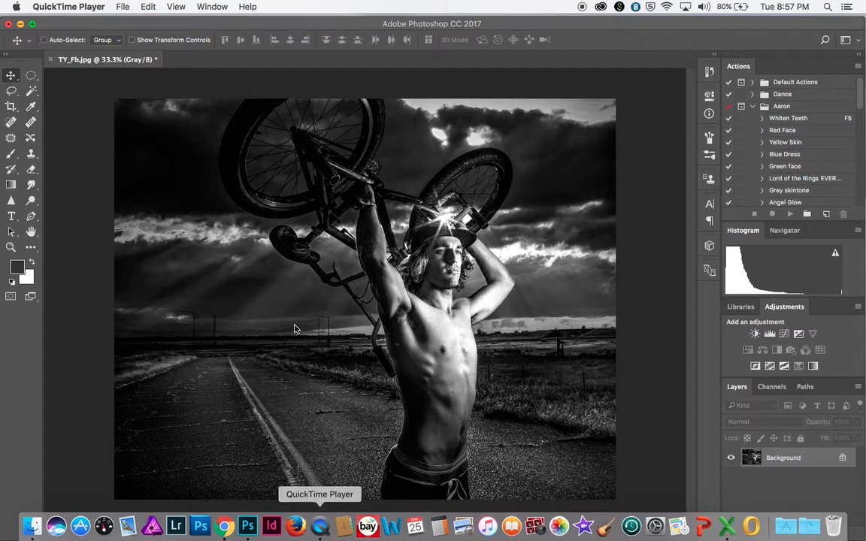
{"action": "left_click", "coordinate": [121, 7]}
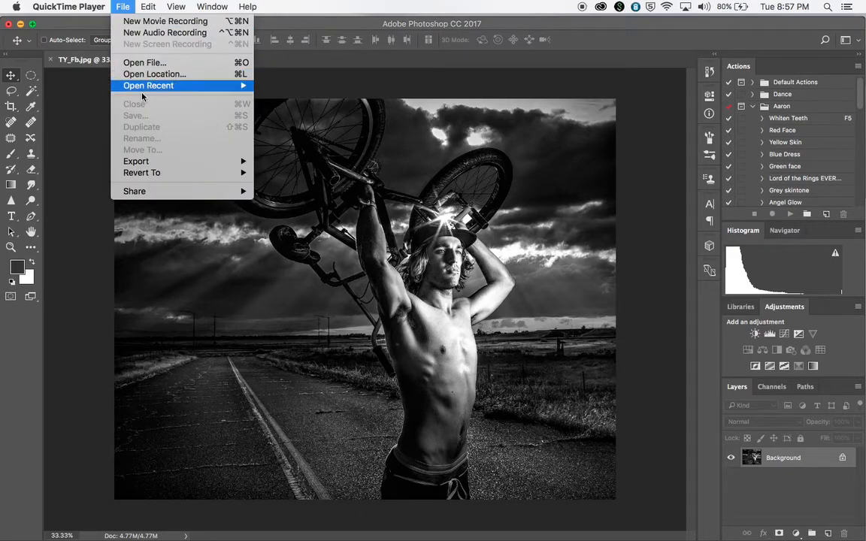
{"action": "mouse_move", "coordinate": [75, 6]}
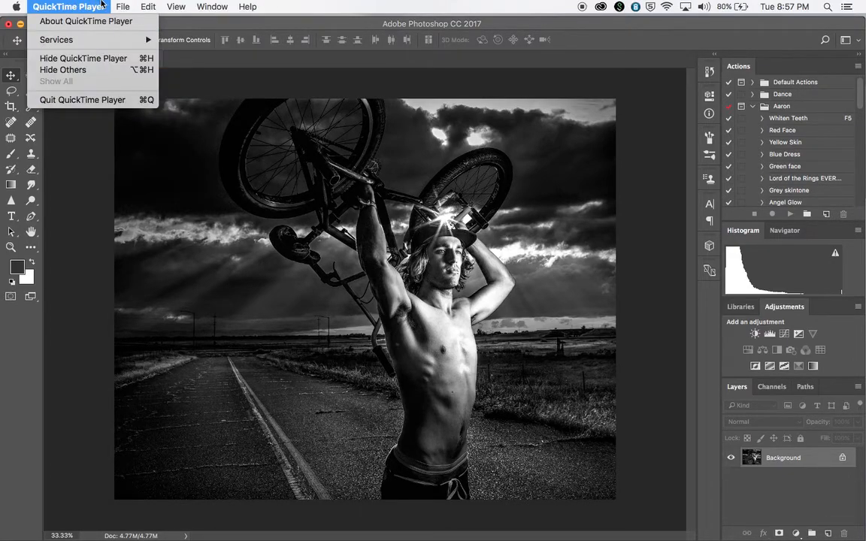
{"action": "left_click", "coordinate": [98, 99]}
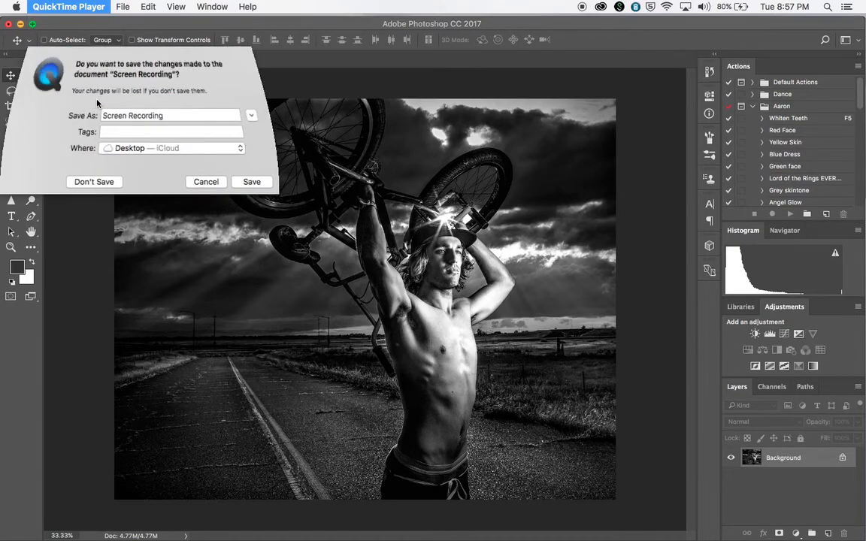
{"action": "type", "text": "BW COnversion"}
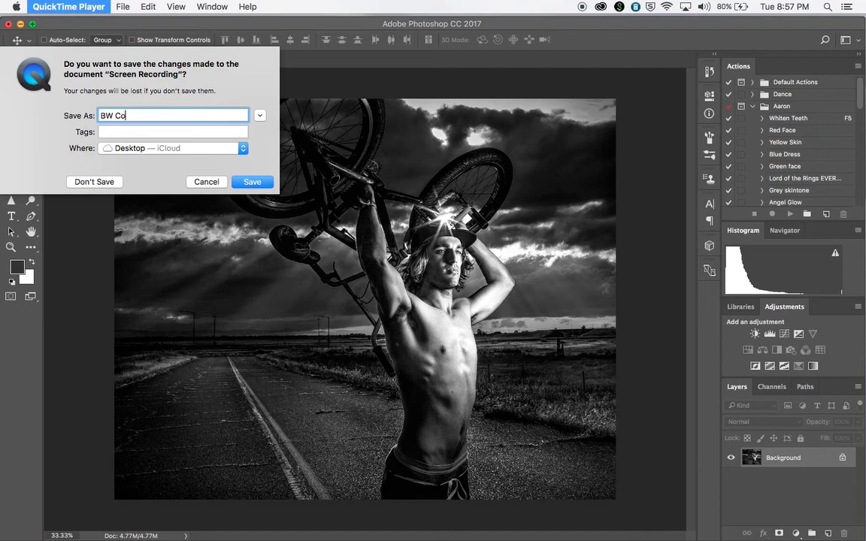